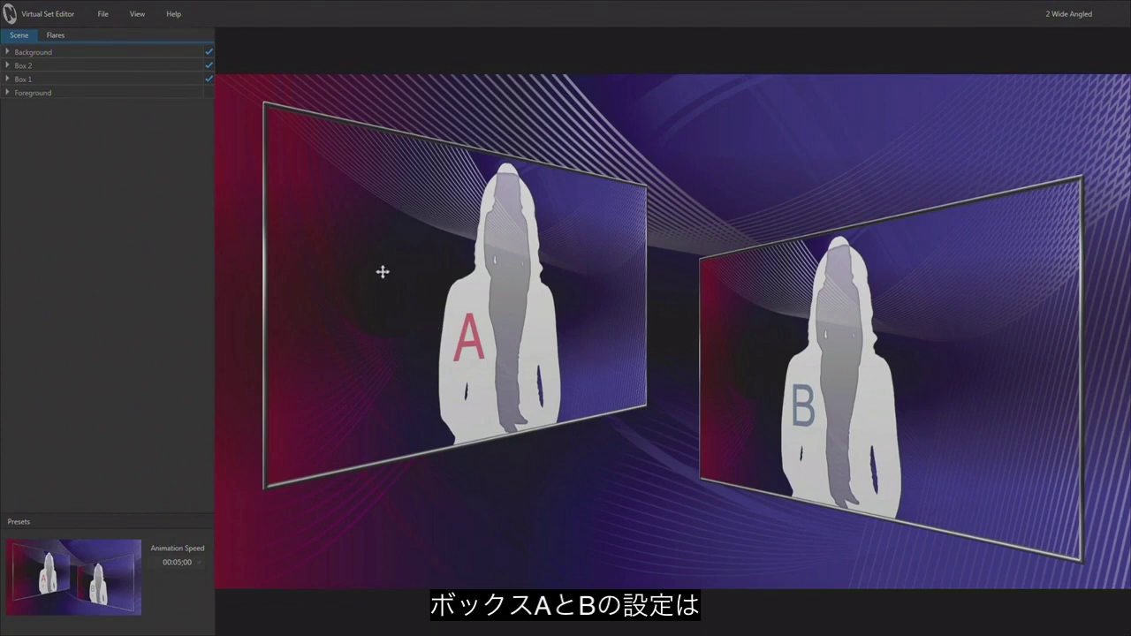
- Scale Box 2 to 38% and rotate it nearly flat, to X -0.4° and Y 1.1°
click(8, 67)
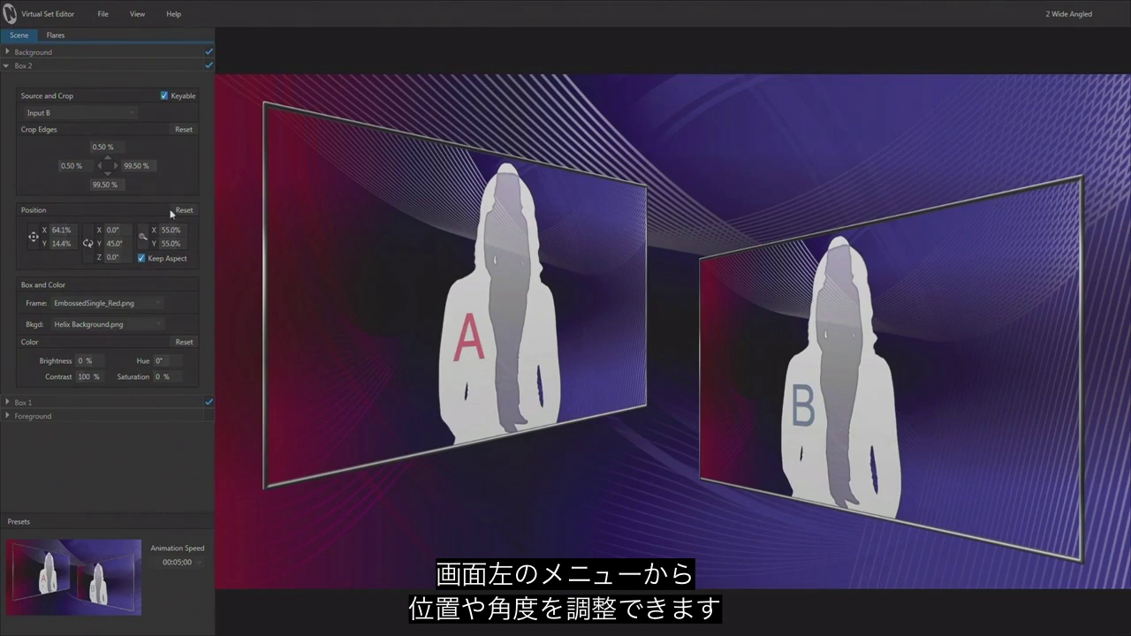
drag(142, 236, 87, 244)
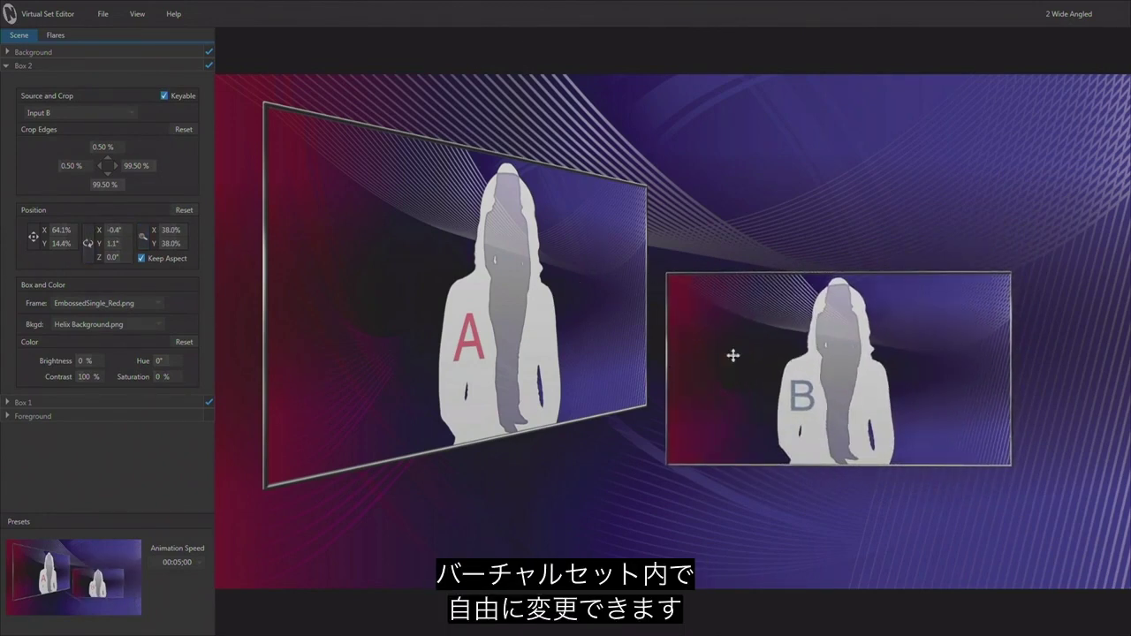
click(7, 65)
- Rotate Box 1 to X 3.0° and Y -0.3°, scale it to 47%, and position it at X -81.5%, Y -35.6%
click(7, 79)
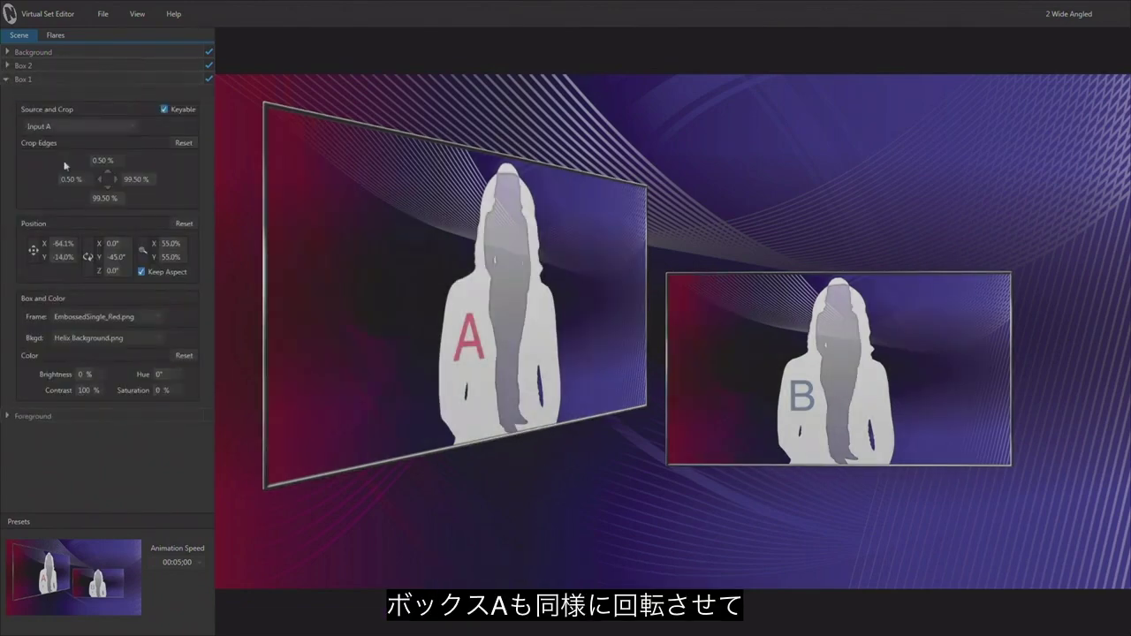
drag(89, 258, 142, 250)
drag(35, 251, 35, 251)
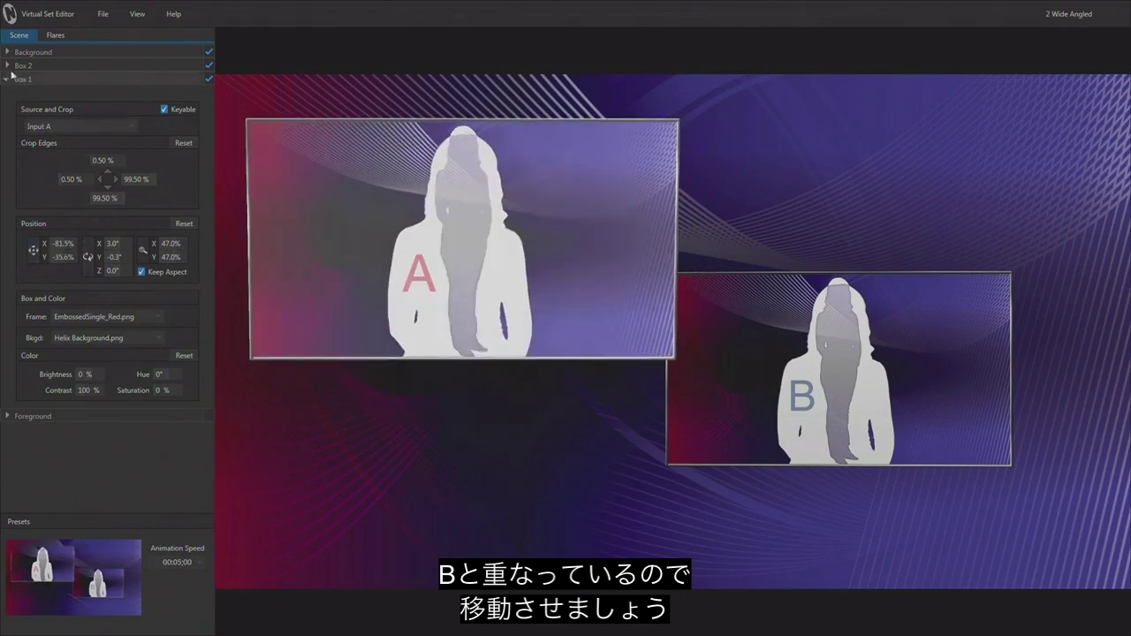
- Move Box 2 clear of Box 1 to X 85.7%, Y 40.2%, and scale it to 44.4%
click(9, 66)
drag(28, 237, 27, 237)
drag(133, 237, 133, 237)
drag(28, 237, 27, 237)
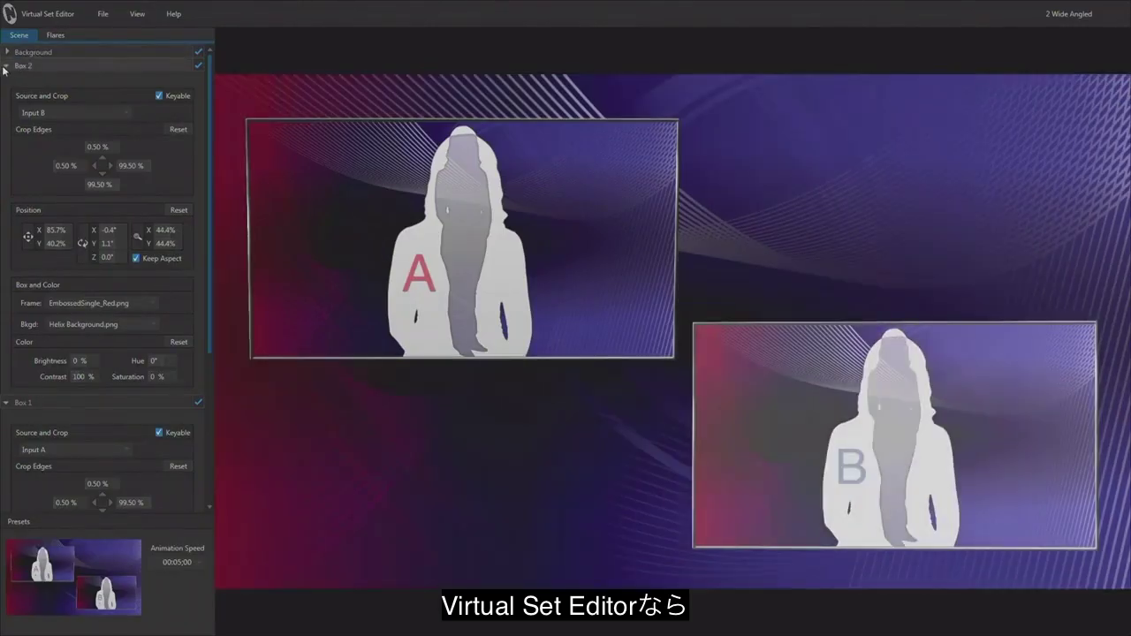
click(5, 67)
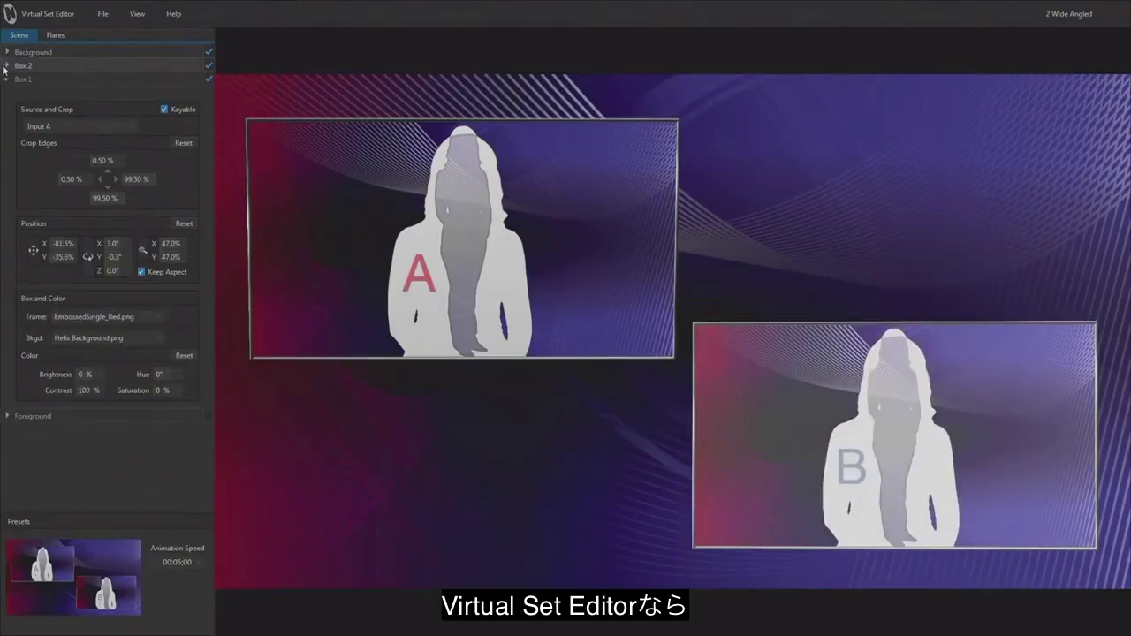
click(5, 81)
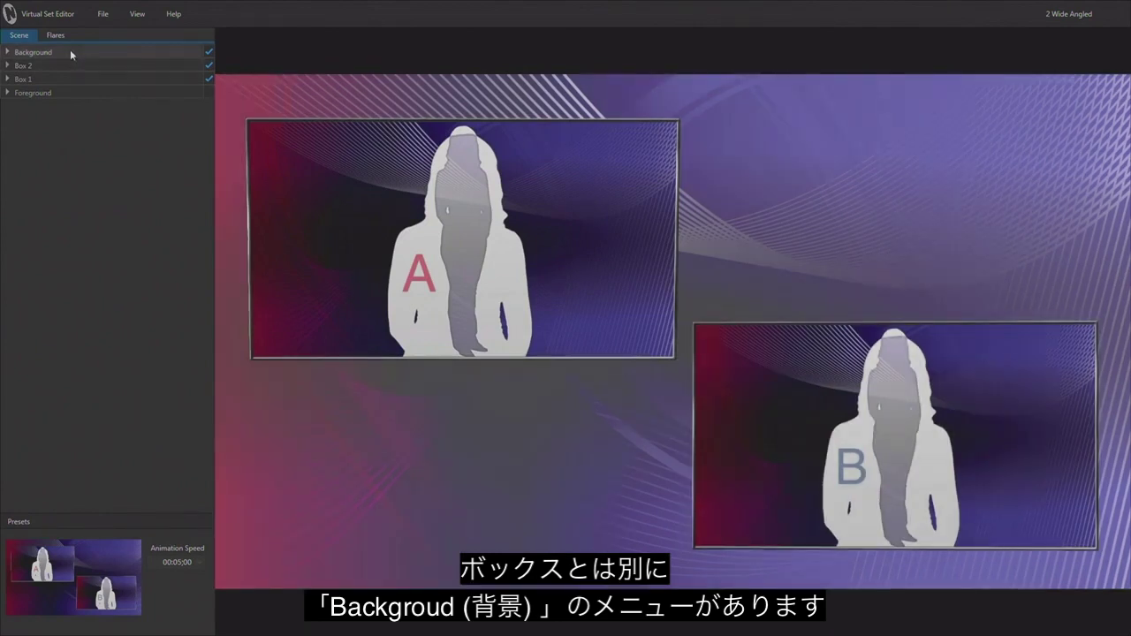
- Enable background Layer 1 with the WorldMap_Styled image from the Images stills, blended at 22% opacity
click(8, 53)
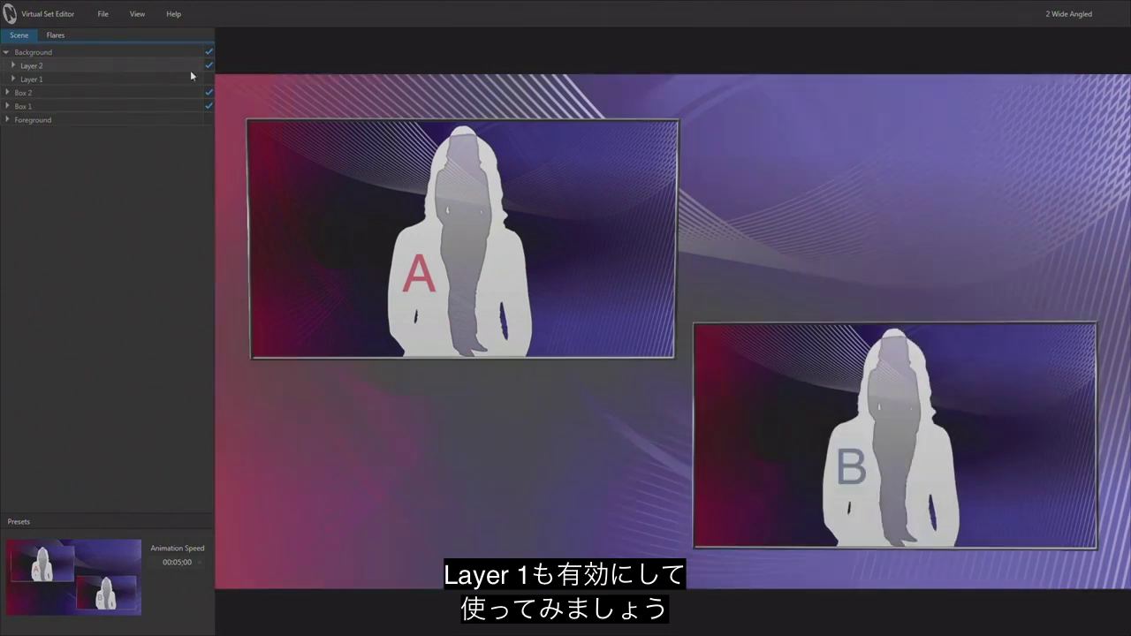
click(208, 79)
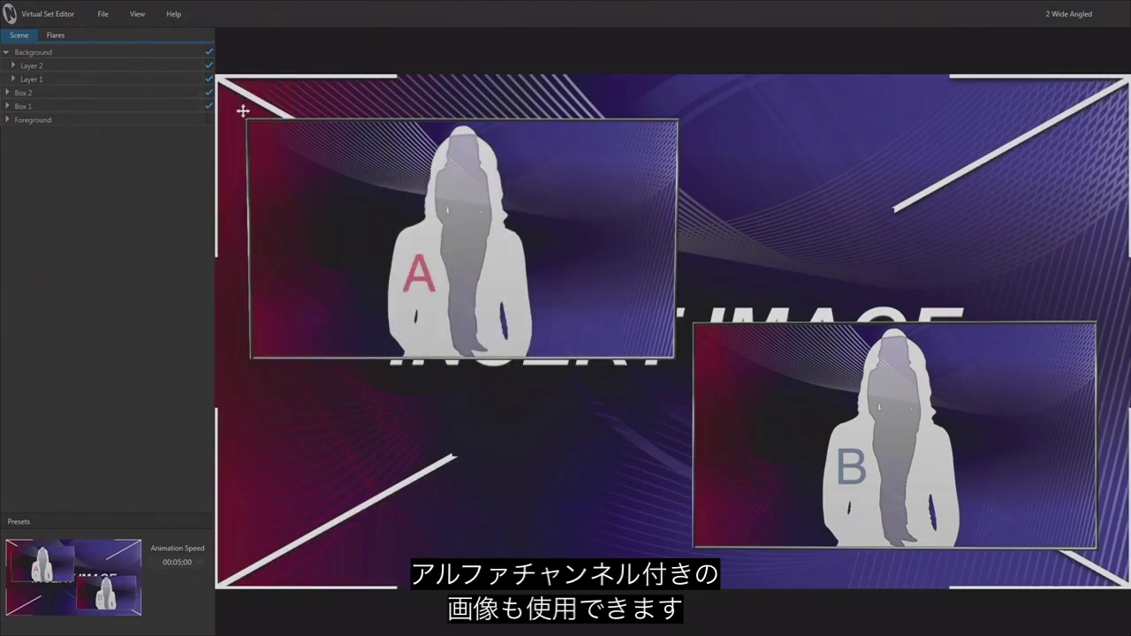
click(13, 79)
click(88, 133)
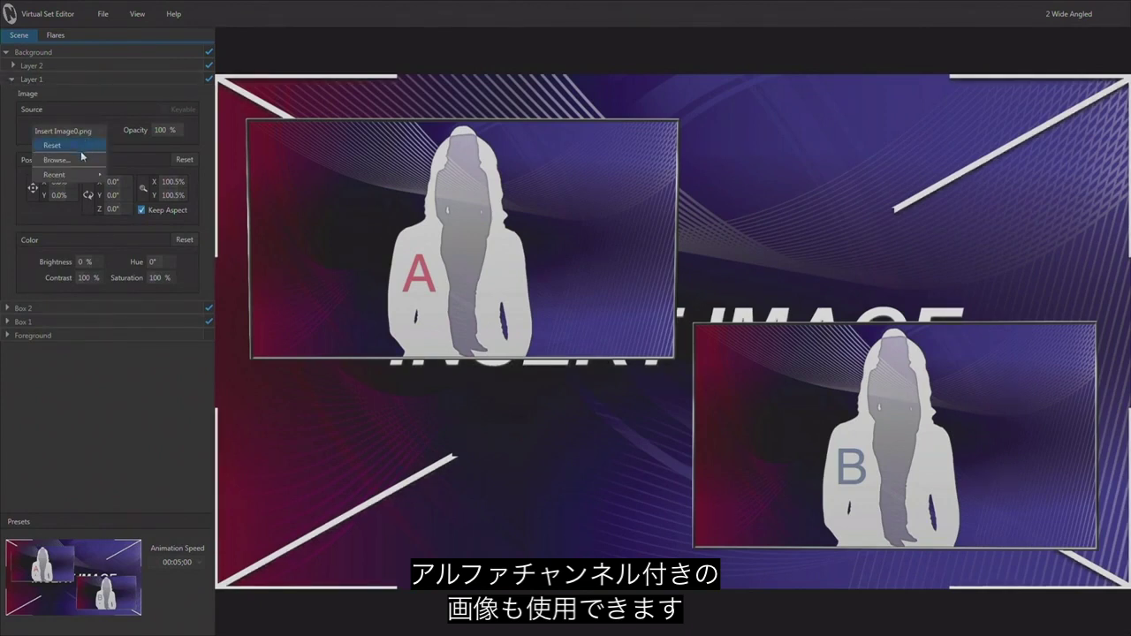
click(83, 161)
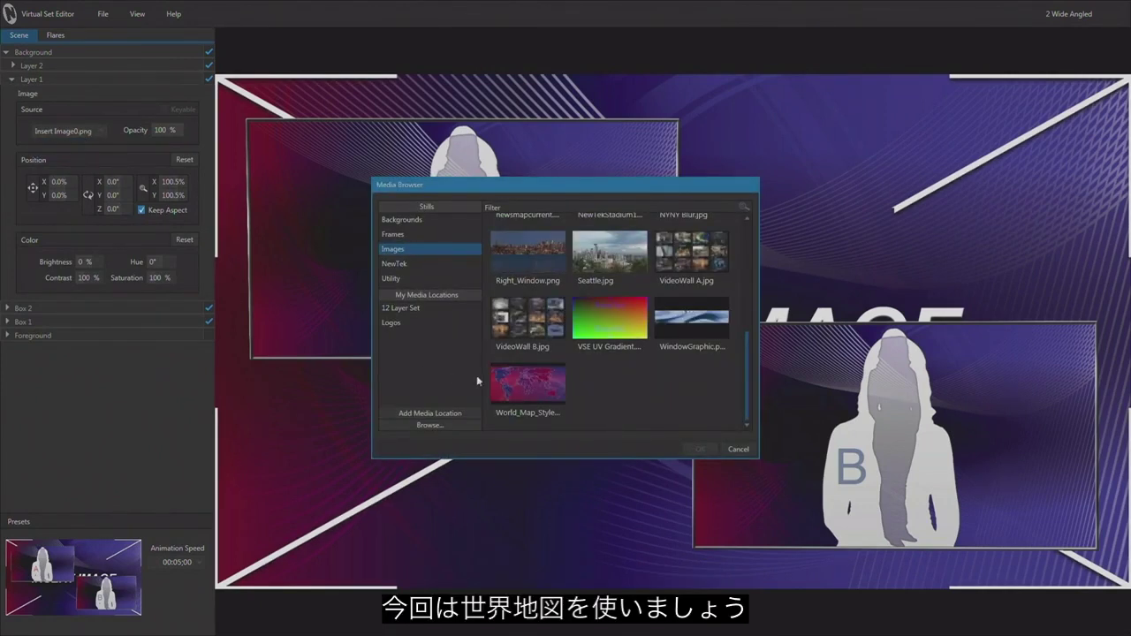
click(503, 387)
double_click(523, 390)
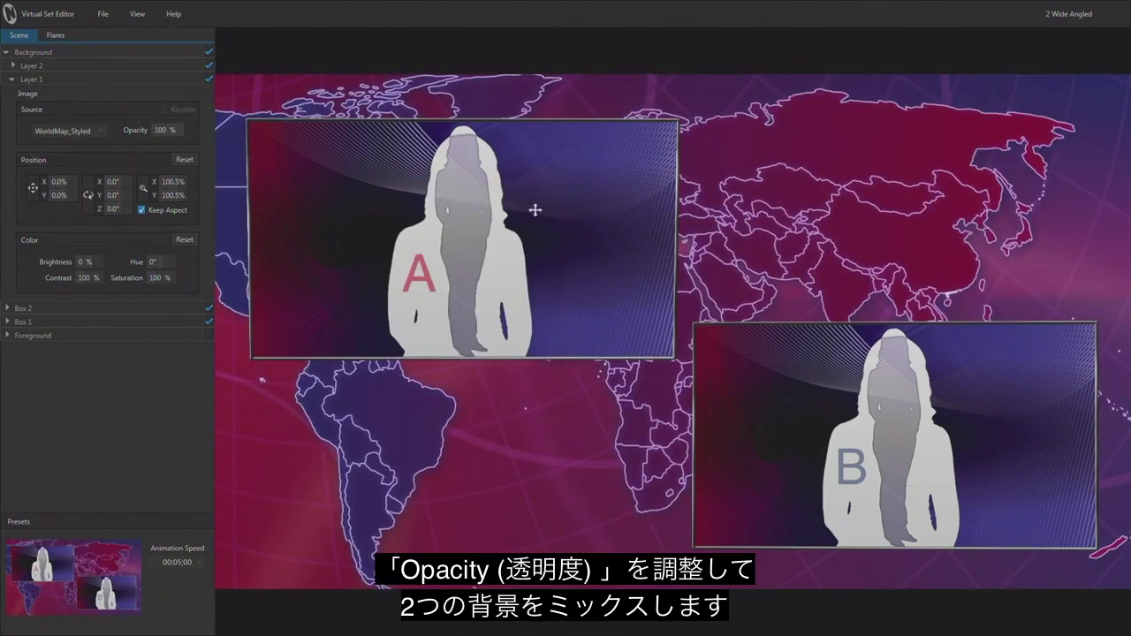
drag(176, 130, 133, 130)
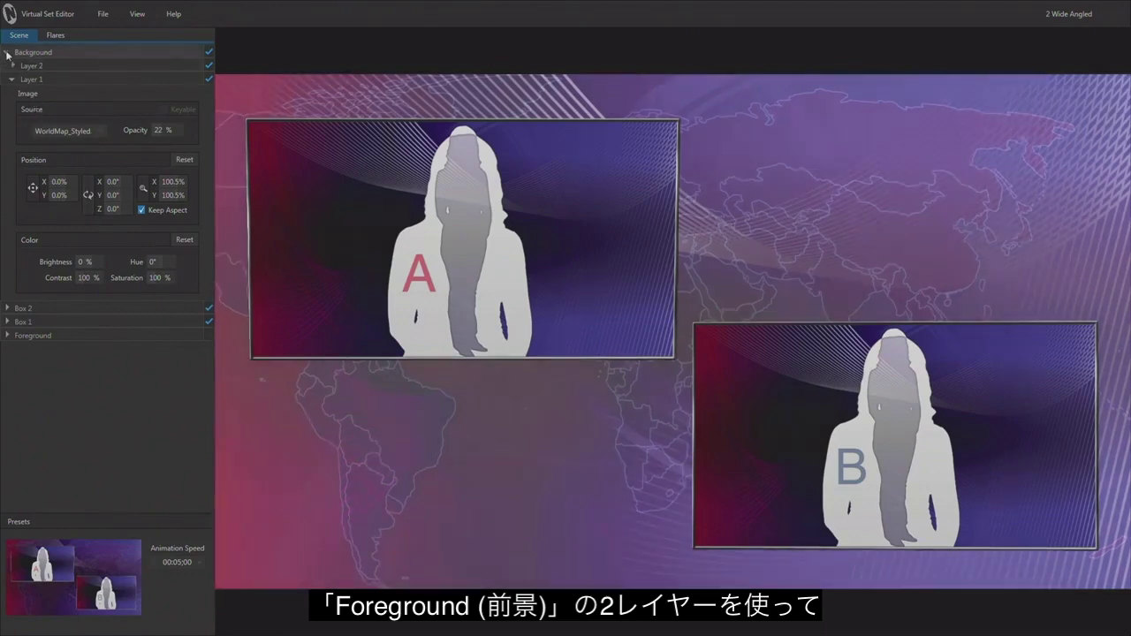
click(7, 53)
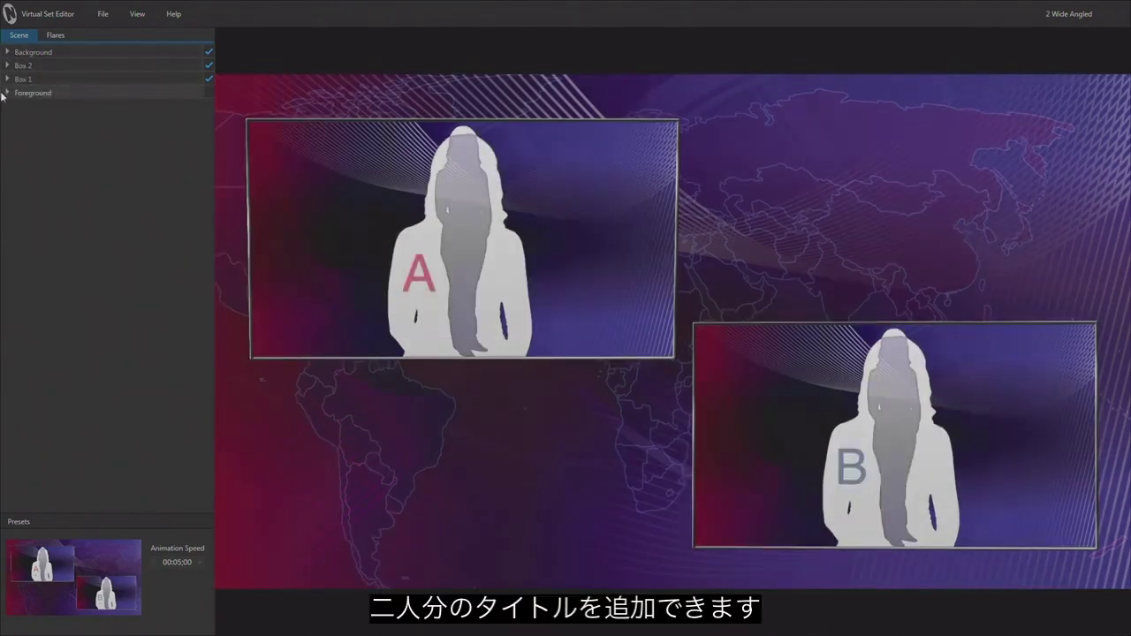
- Enable the foreground and scale its Layer 2 to 27.7%, positioned under Box A at X -80.7%, Y 37.5%
click(7, 93)
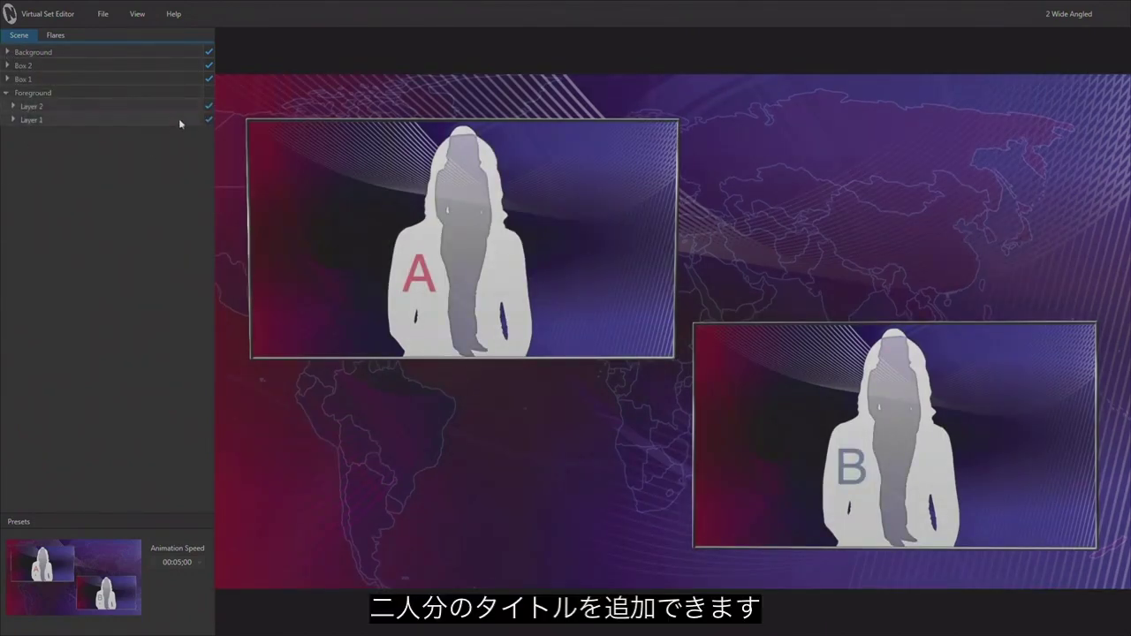
click(209, 92)
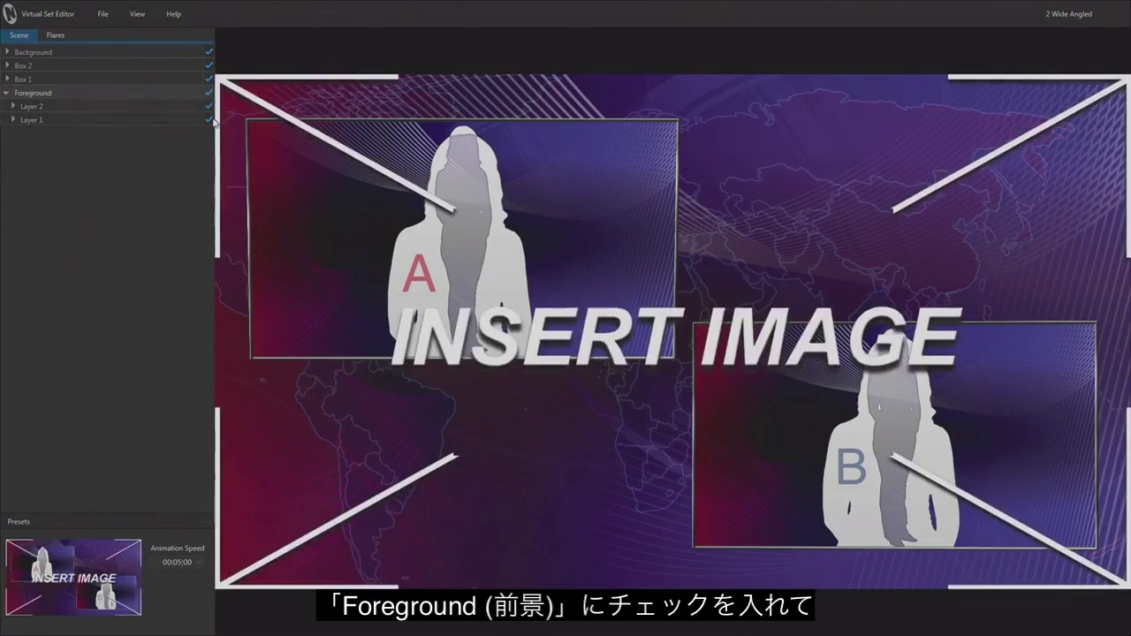
click(13, 107)
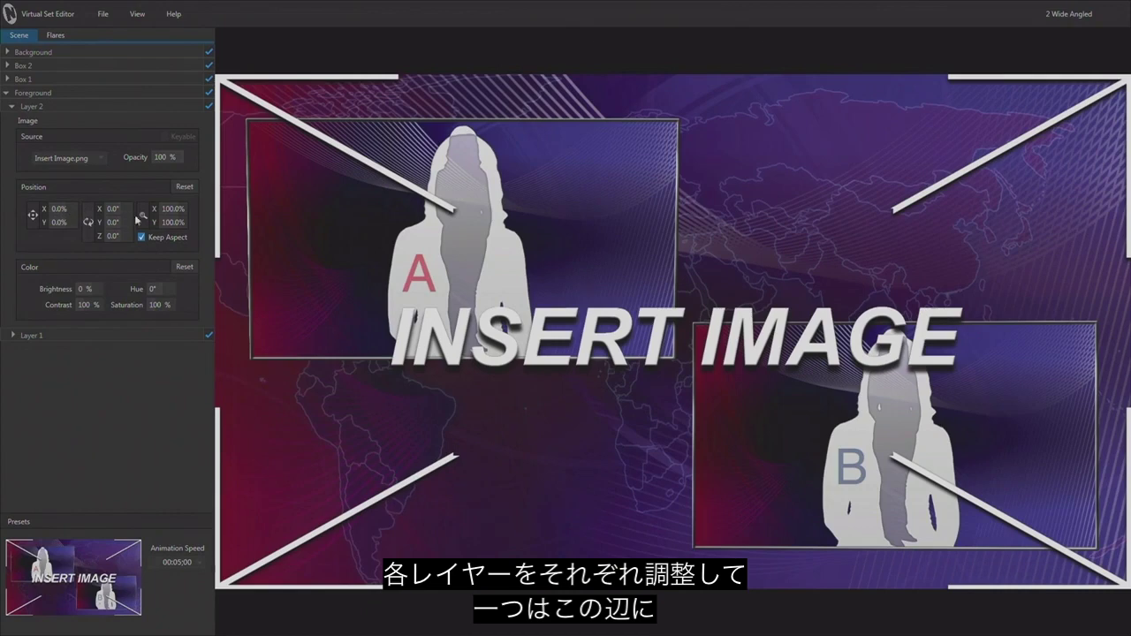
drag(143, 215, 100, 209)
drag(32, 216, 7, 230)
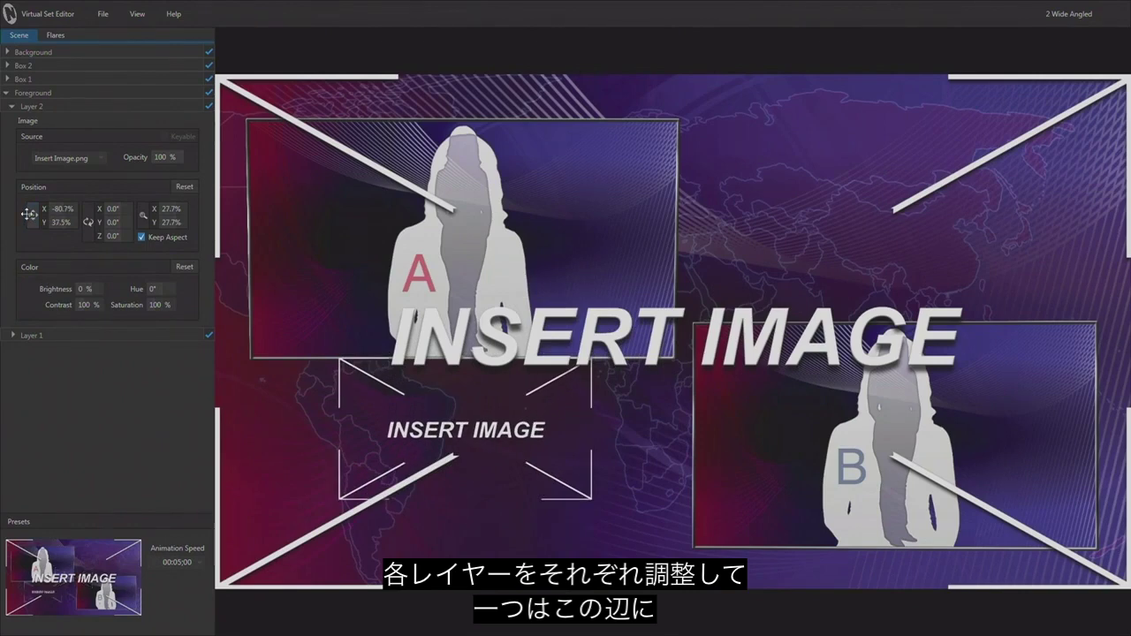
- Scale foreground Layer 1 to 25% at X 93.9%, Y 89.0% under Box B, and raise foreground Layer 2 to Y 15.5%
click(16, 337)
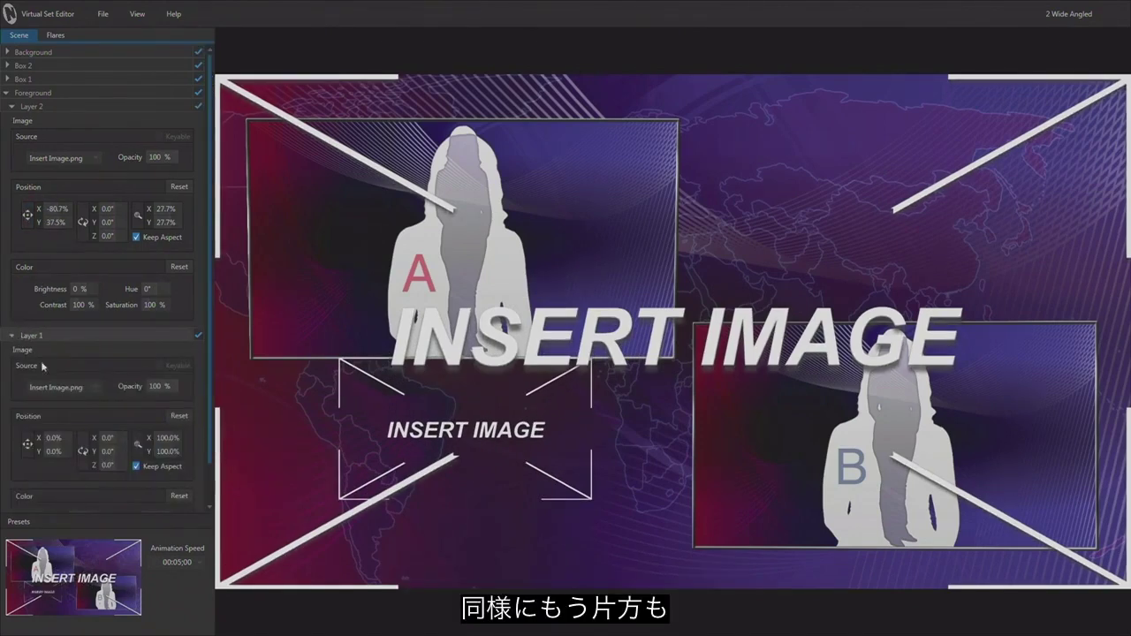
drag(137, 439, 136, 444)
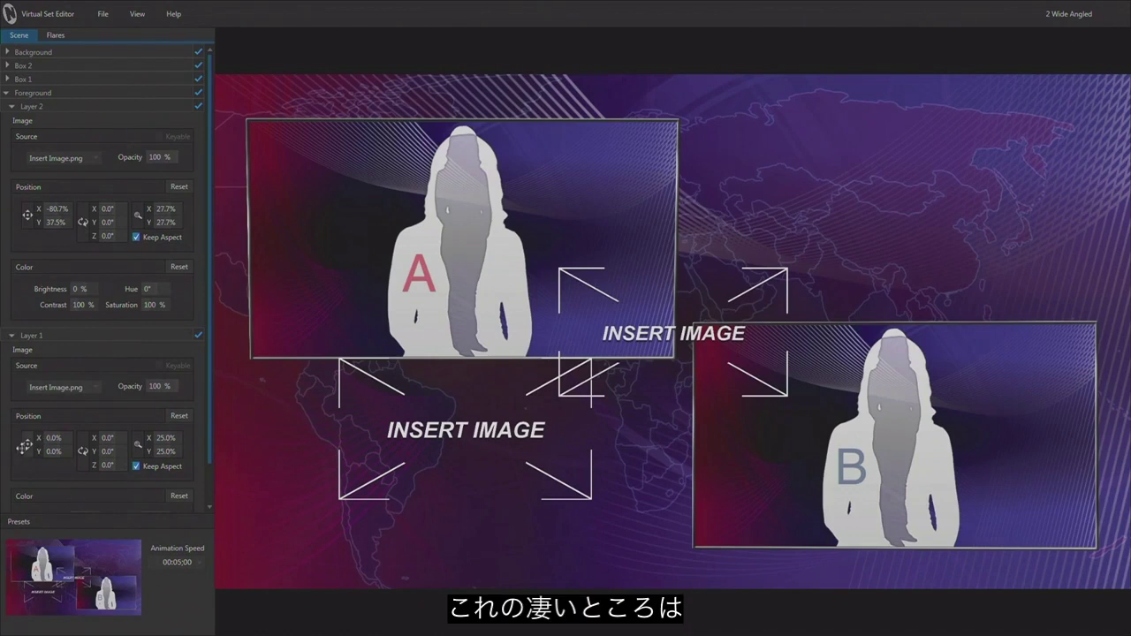
drag(25, 444, 27, 444)
drag(27, 214, 27, 213)
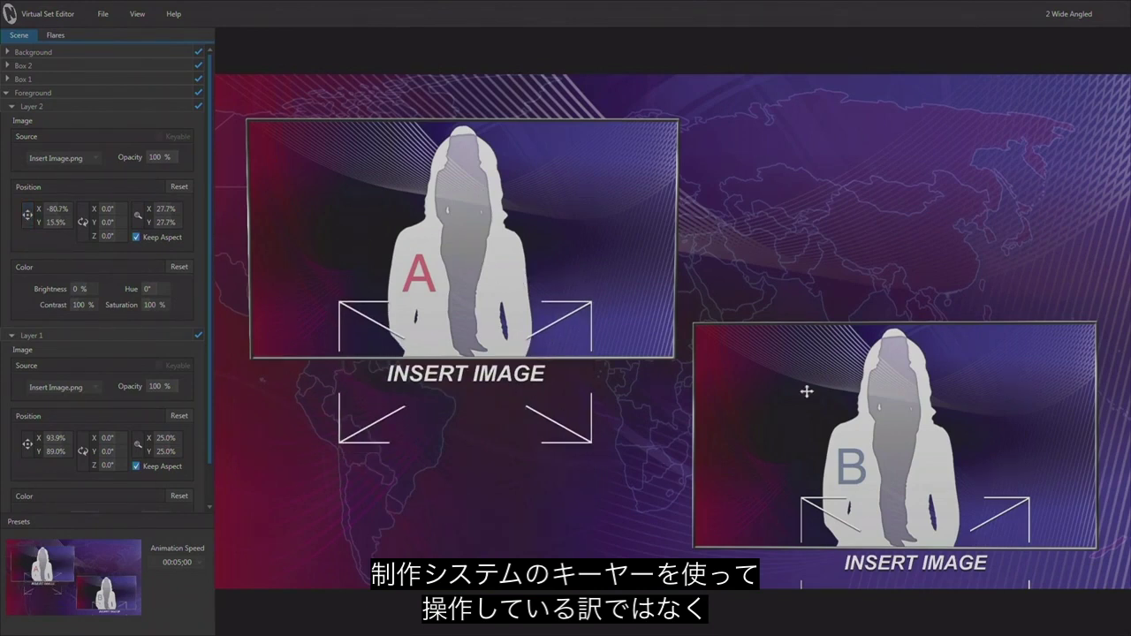